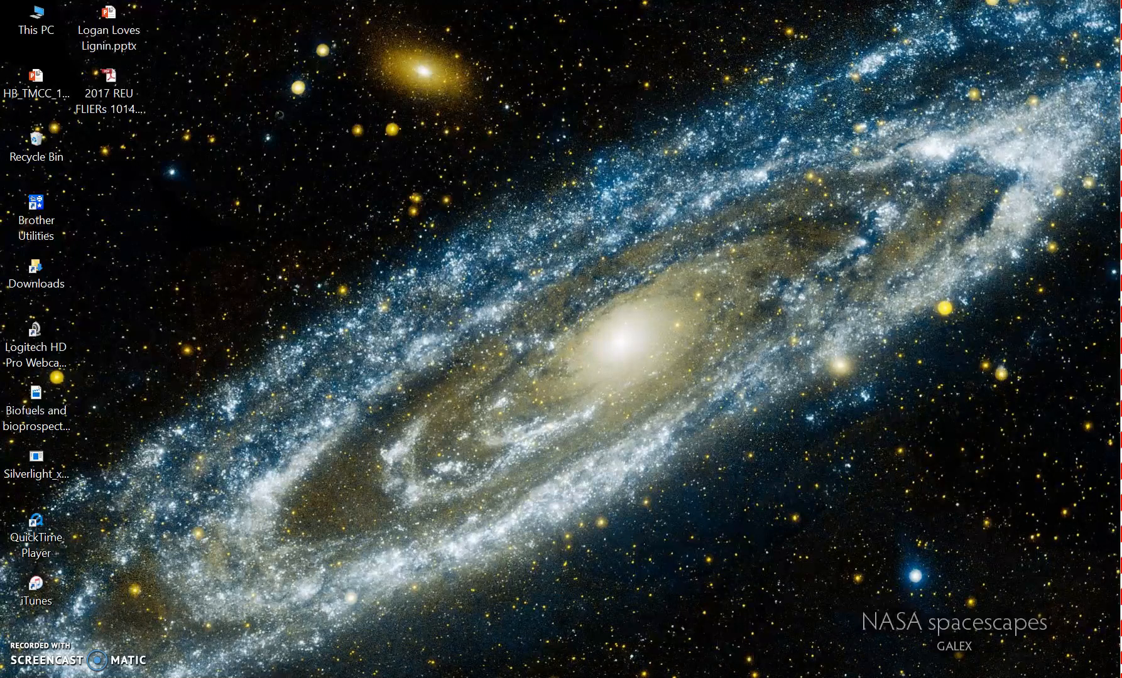
- Close the Origin Central startup window and install OCEC Import.opx from Dropbox, AK group, Instrument Protocols & Manuals, OCEC folder
{"action": "left_click", "coordinate": [482, 232]}
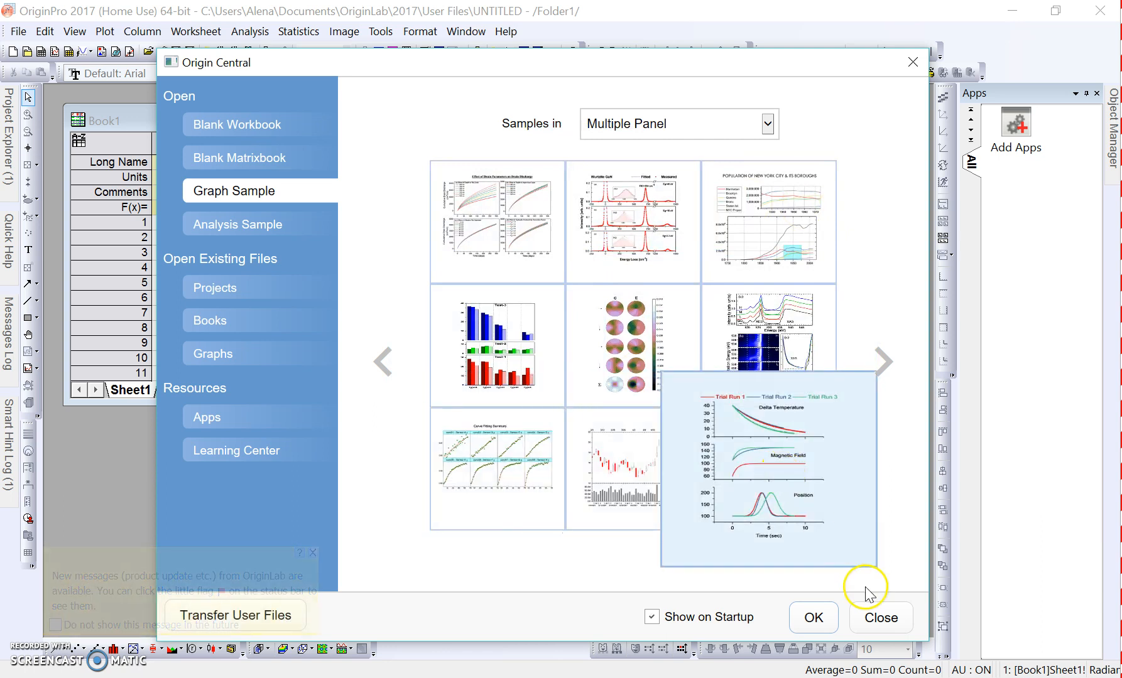
{"action": "left_click", "coordinate": [877, 622]}
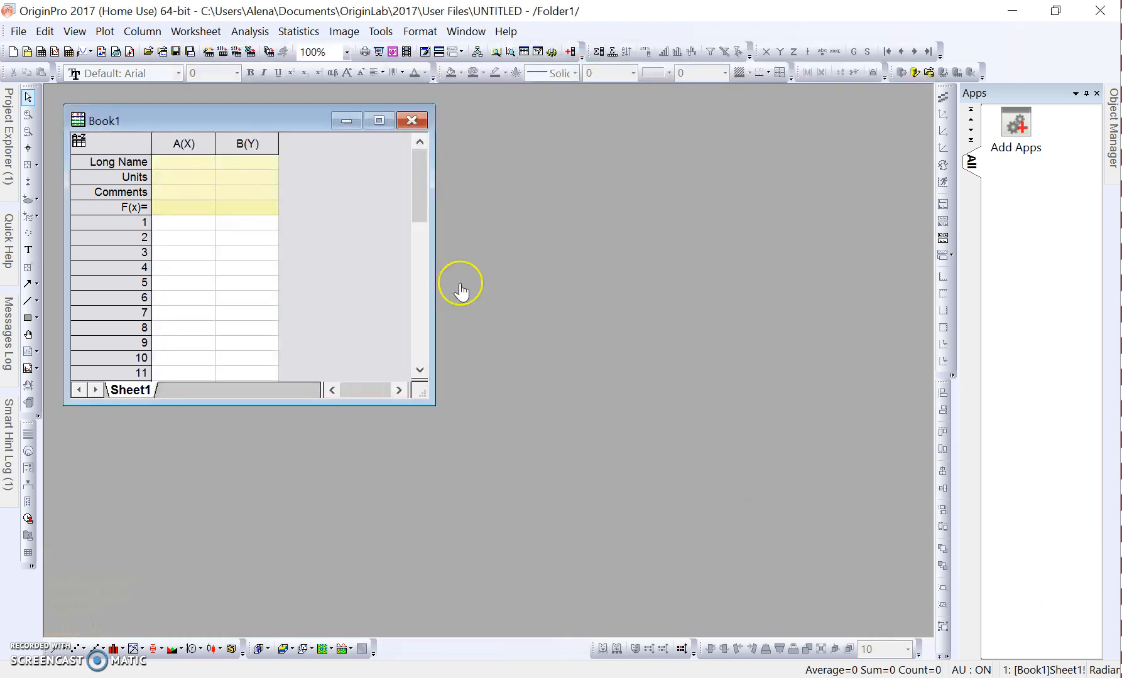
{"action": "left_click", "coordinate": [1018, 134]}
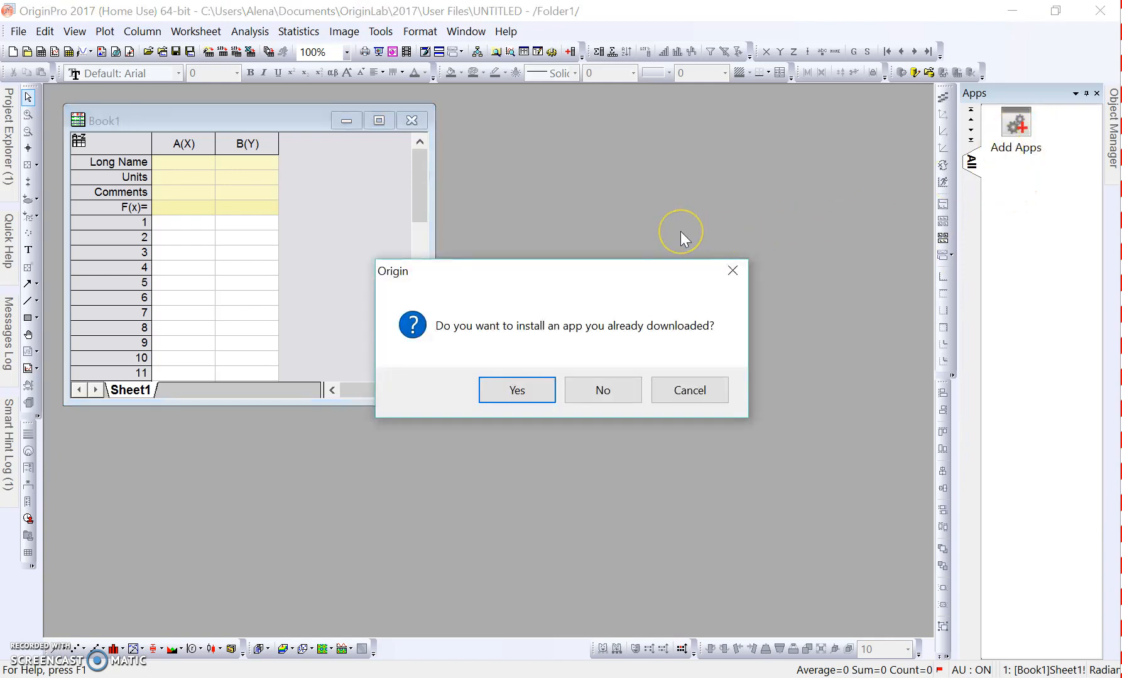
{"action": "left_click", "coordinate": [516, 395]}
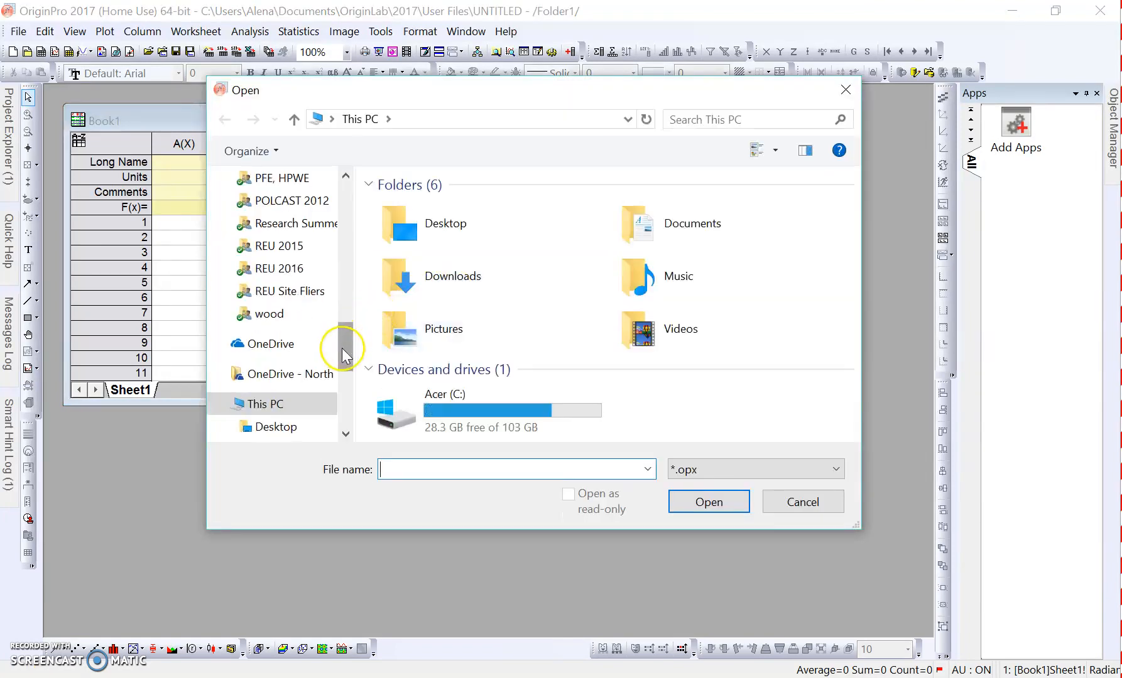
{"action": "left_click_drag", "start_coordinate": [345, 355], "coordinate": [349, 245]}
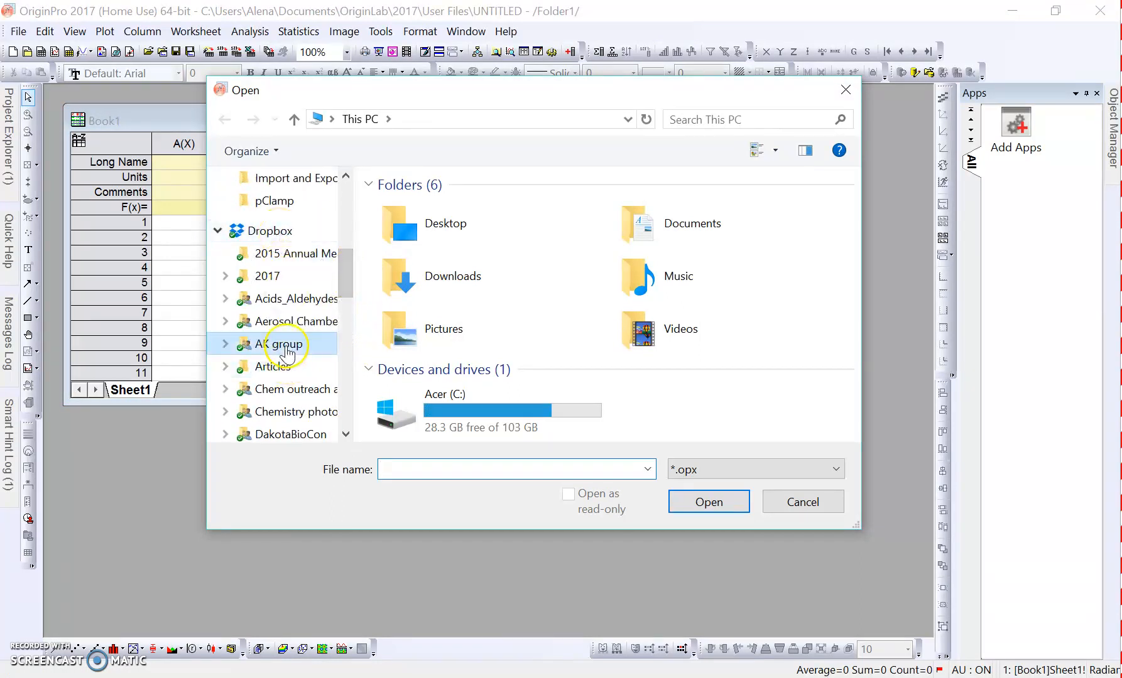
{"action": "left_click", "coordinate": [283, 345]}
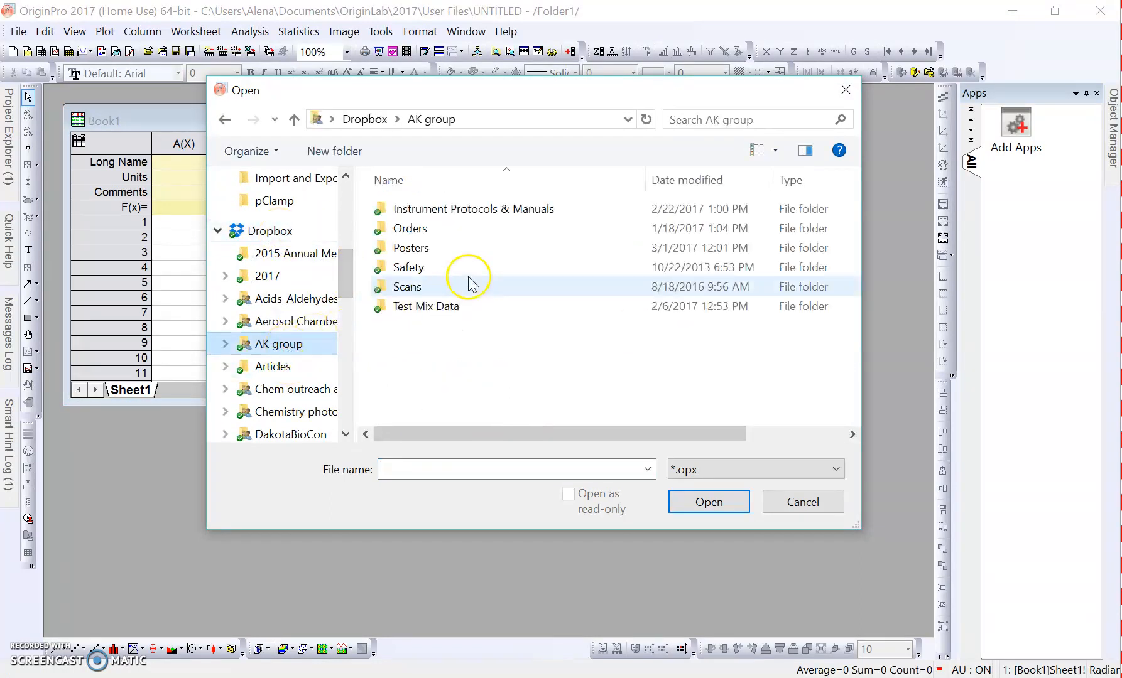
{"action": "double_click", "coordinate": [471, 214]}
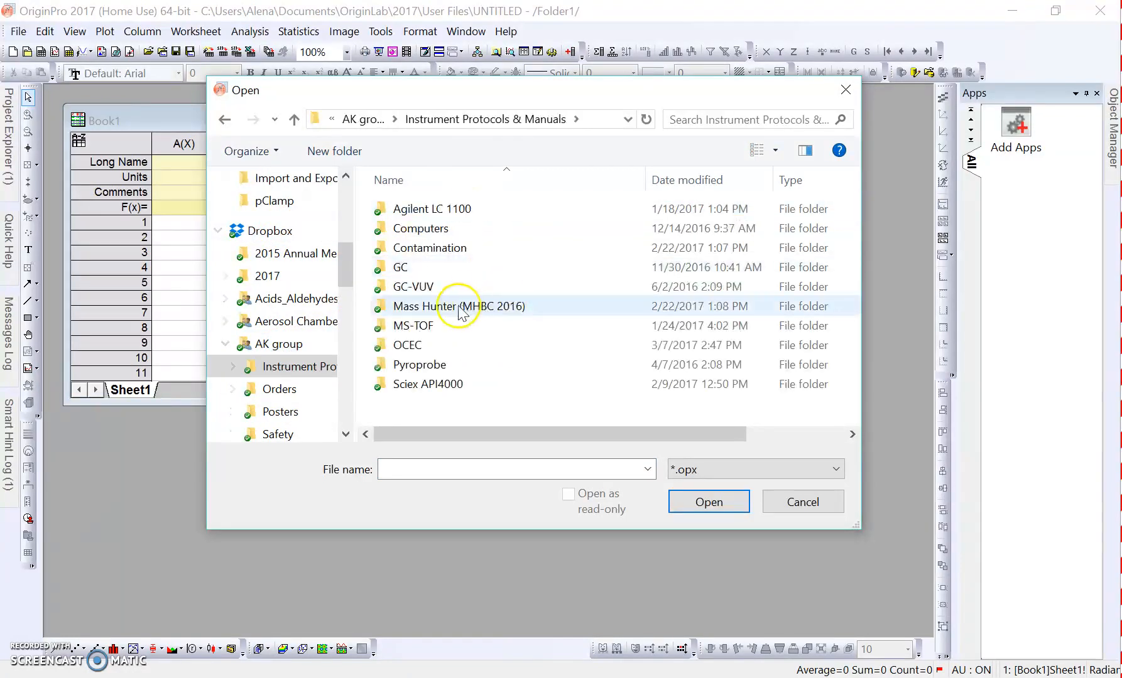
{"action": "double_click", "coordinate": [440, 347]}
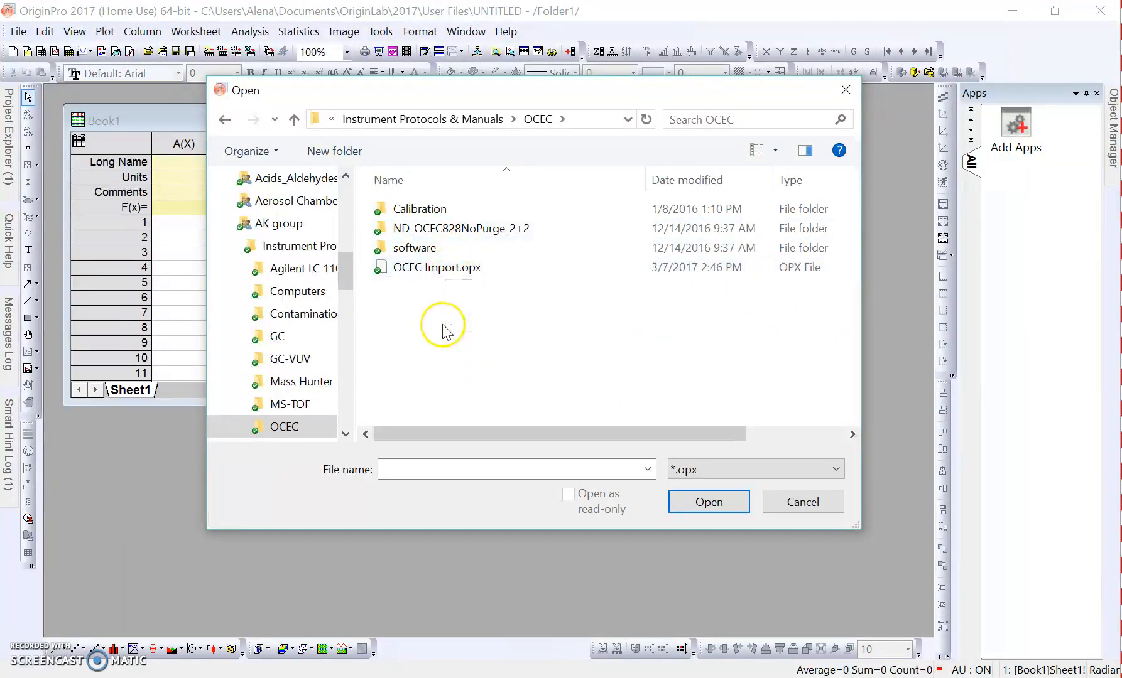
{"action": "left_click", "coordinate": [455, 275]}
{"action": "double_click", "coordinate": [451, 269]}
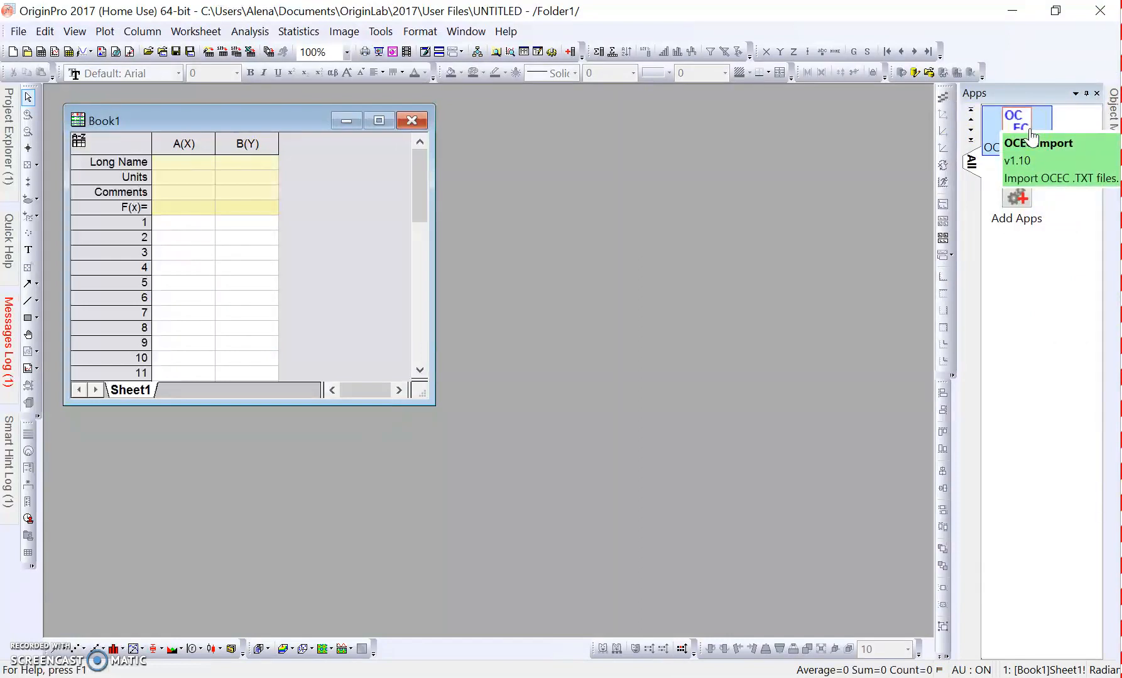
- Use OCEC Import to import 17_0226_filterandwoodsmoke.txt from the OCEC folder on USB Drive (D:)
{"action": "left_click", "coordinate": [1028, 167]}
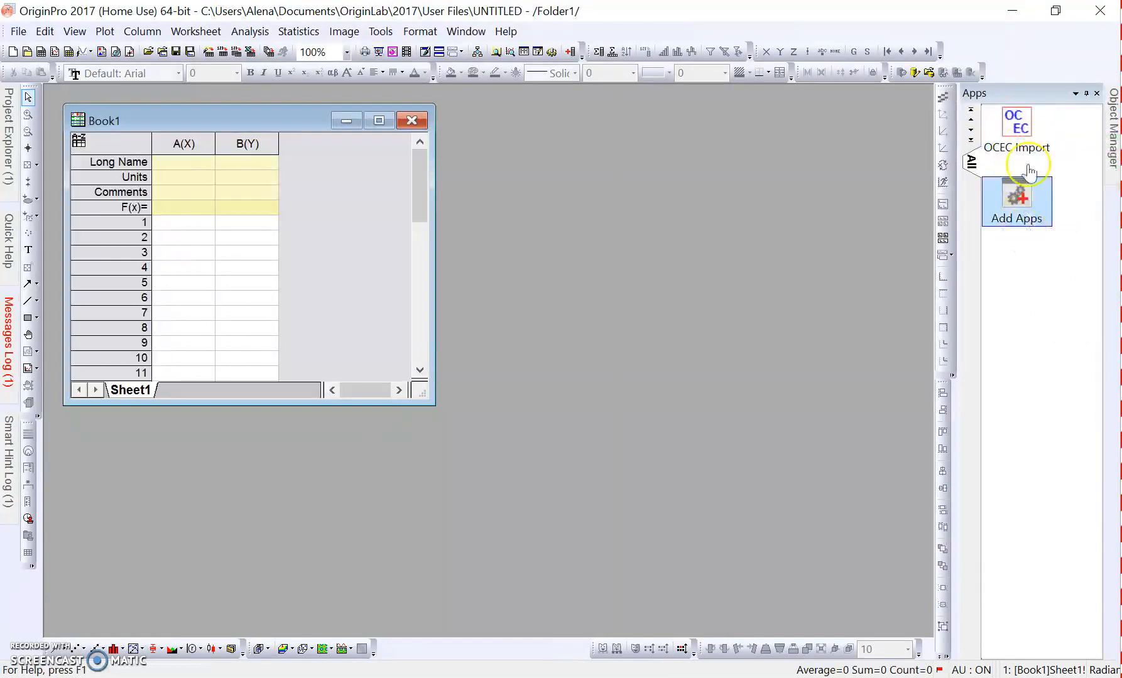
{"action": "left_click", "coordinate": [1024, 132]}
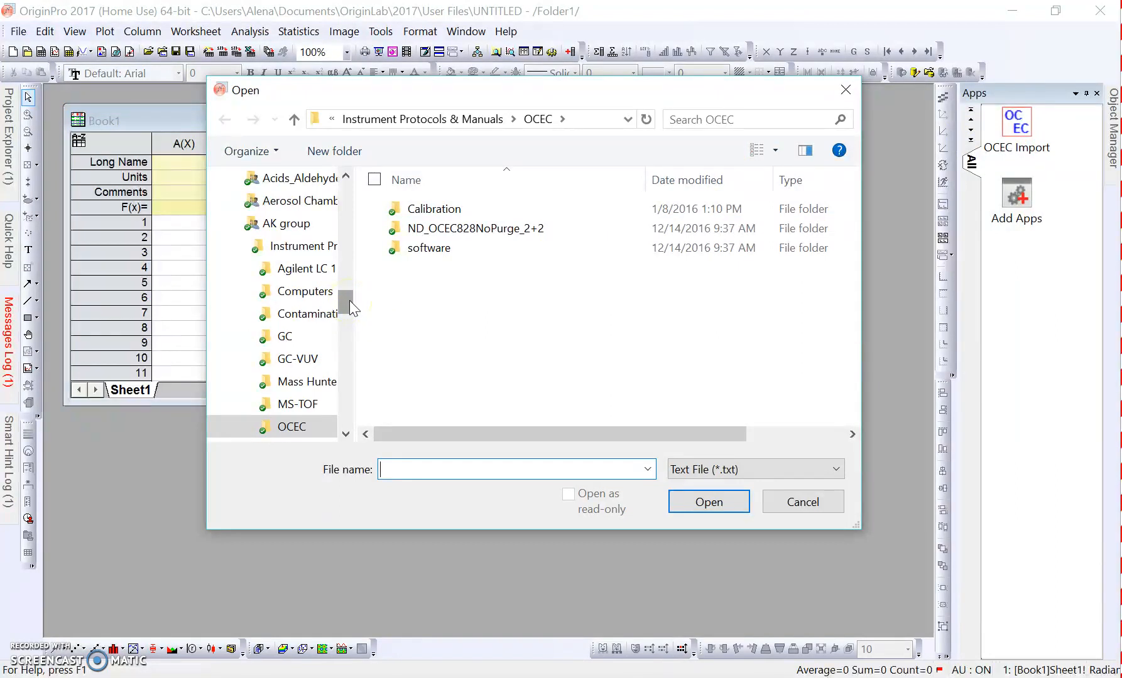
{"action": "left_click_drag", "start_coordinate": [349, 302], "coordinate": [349, 312]}
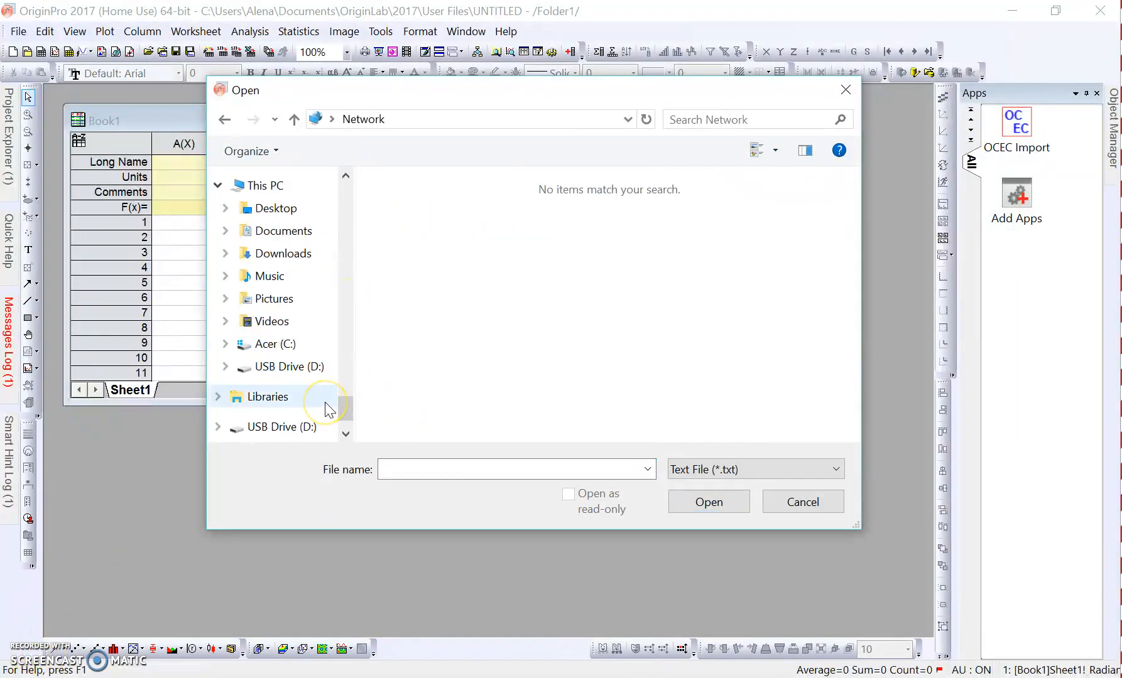
{"action": "left_click", "coordinate": [350, 414]}
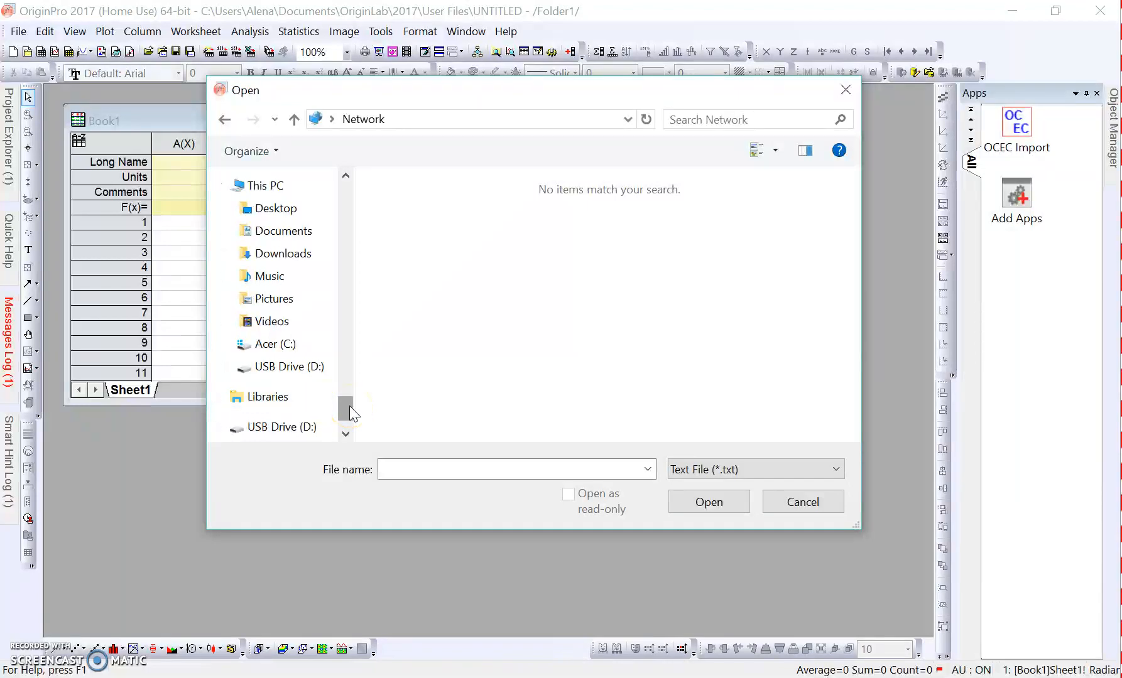
{"action": "left_click", "coordinate": [276, 367]}
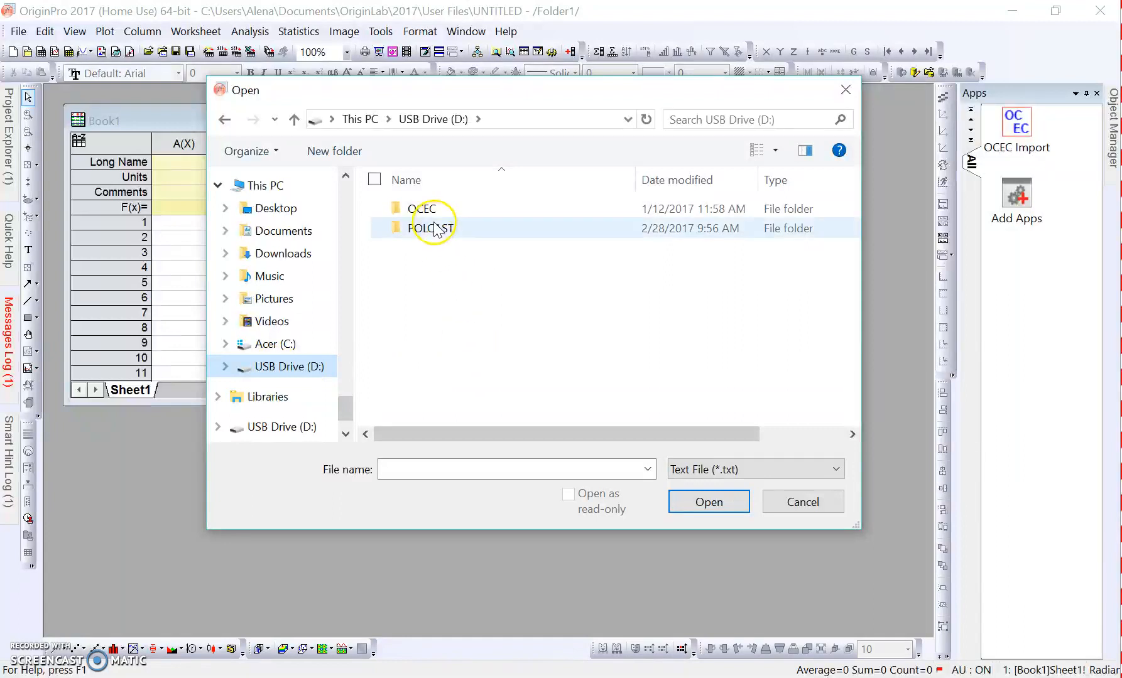
{"action": "double_click", "coordinate": [435, 214]}
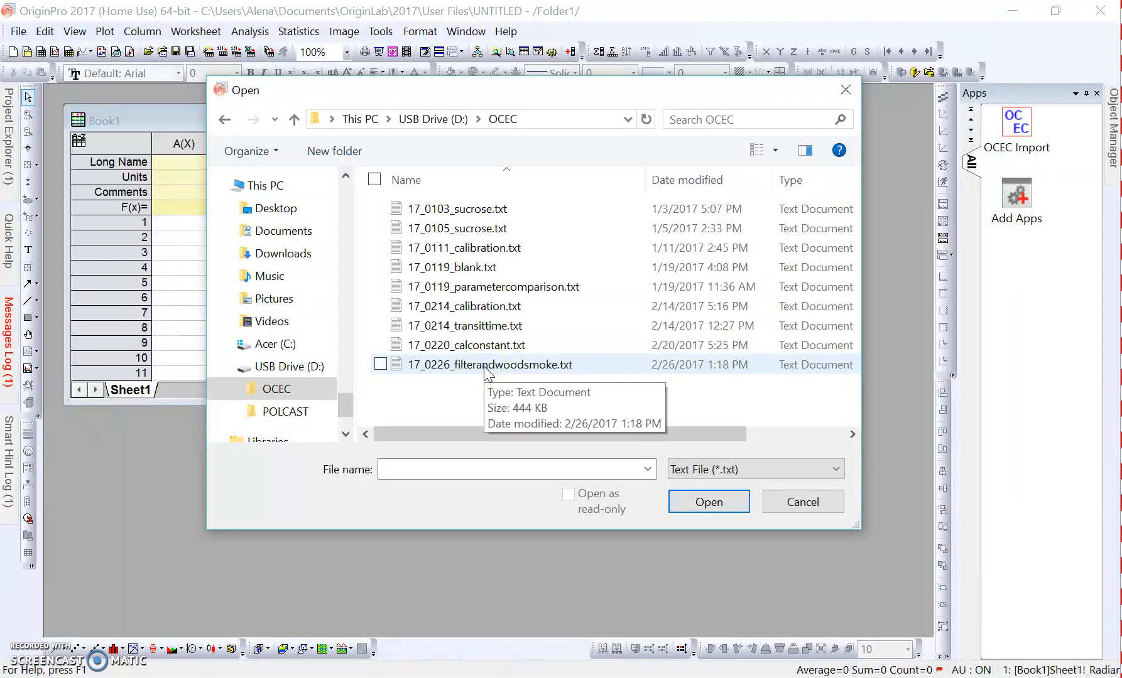
{"action": "double_click", "coordinate": [486, 365]}
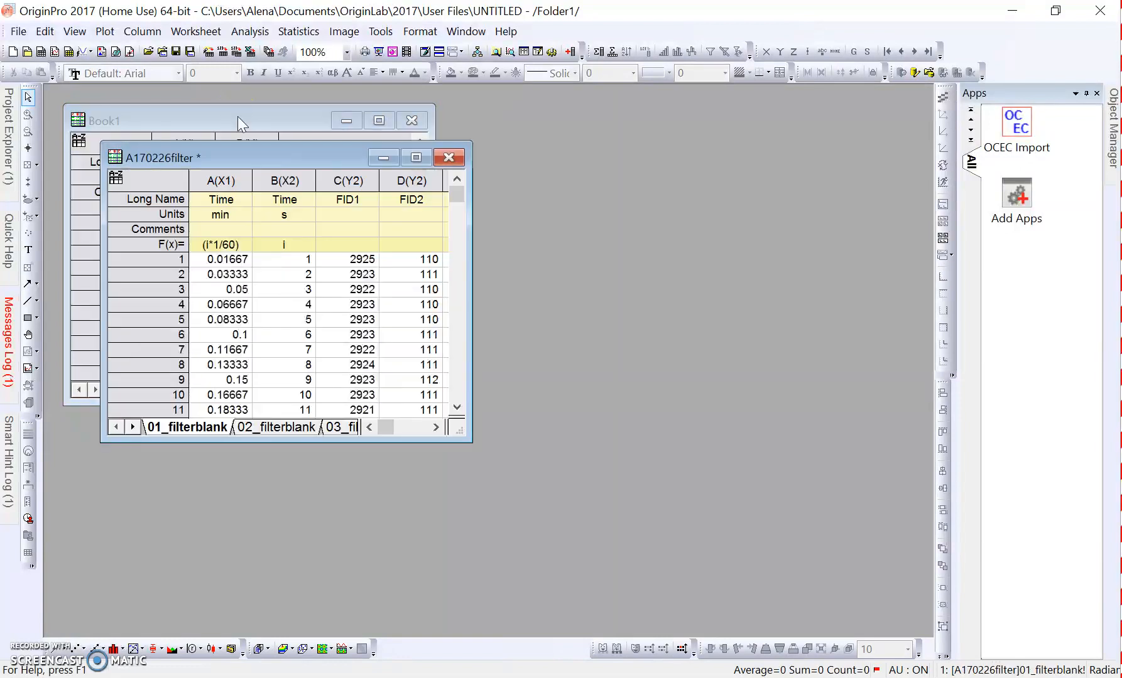
- Enlarge the imported A170226filter workbook to fill the workspace and look through its sheets up to 06_woodsmoke
{"action": "left_click_drag", "start_coordinate": [281, 139], "coordinate": [259, 123]}
{"action": "left_click_drag", "start_coordinate": [431, 401], "coordinate": [931, 635]}
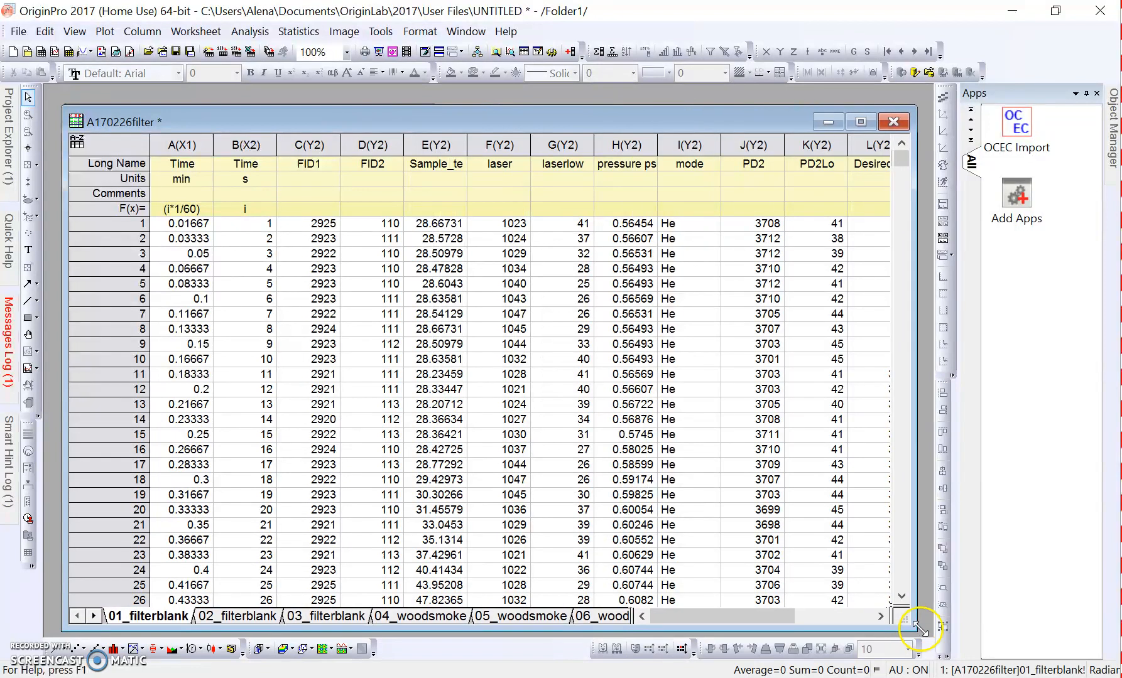
{"action": "left_click", "coordinate": [238, 621]}
{"action": "left_click", "coordinate": [355, 623]}
{"action": "left_click", "coordinate": [421, 622]}
{"action": "left_click", "coordinate": [521, 622]}
{"action": "left_click", "coordinate": [597, 622]}
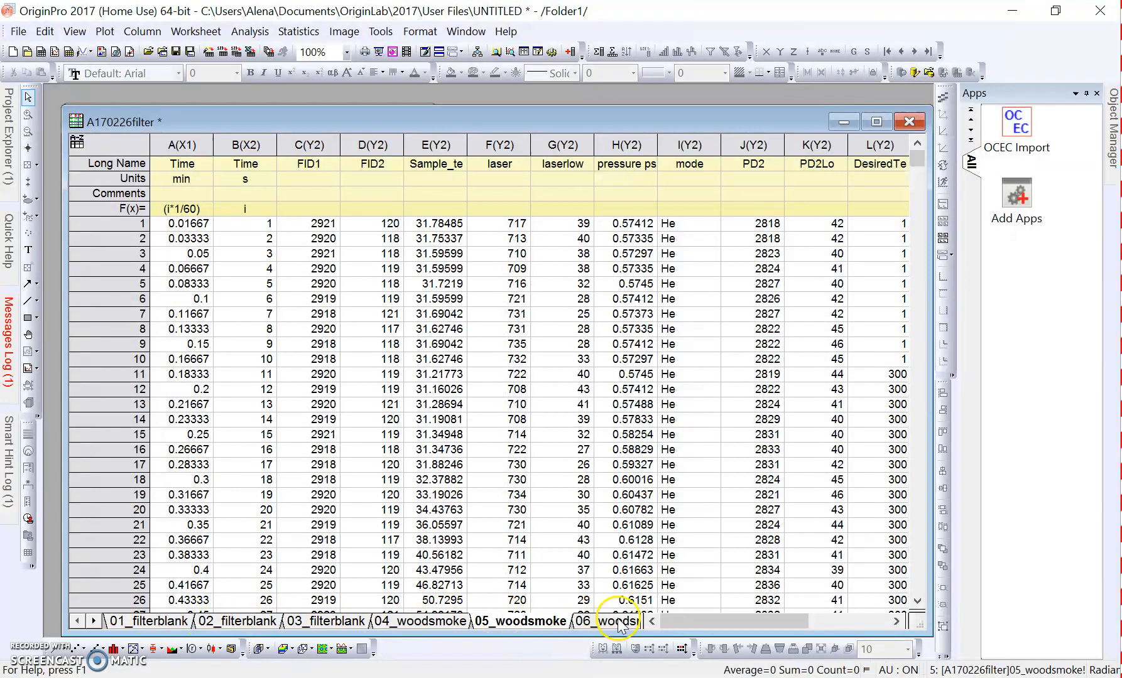
{"action": "left_click_drag", "start_coordinate": [630, 114], "coordinate": [614, 98]}
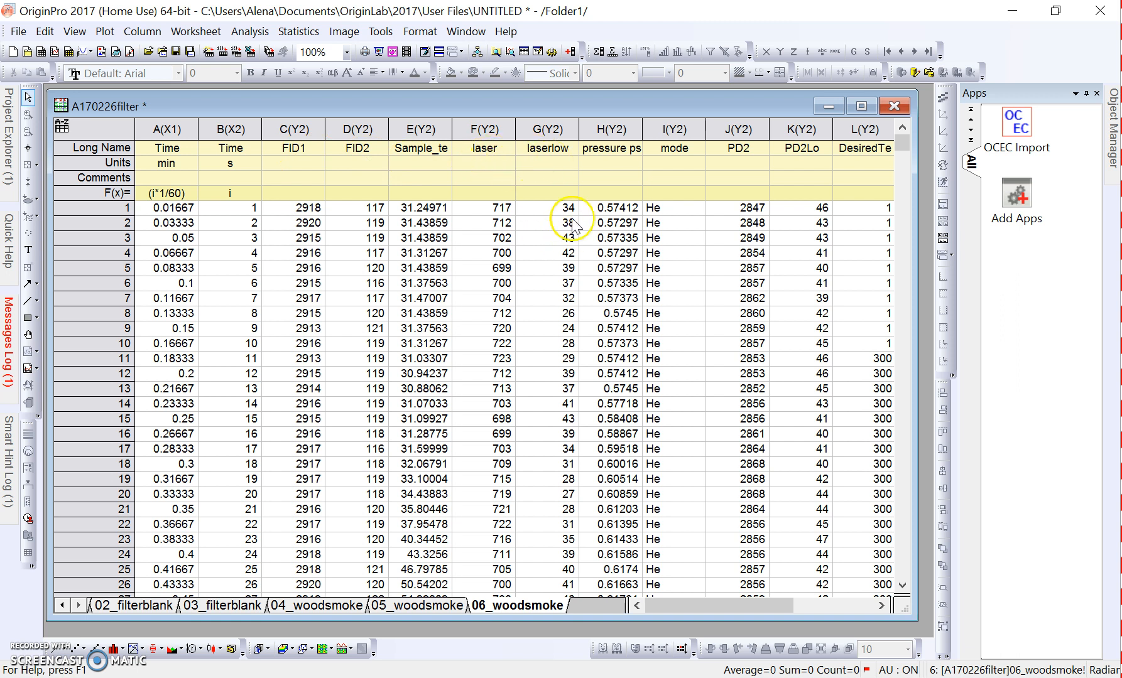
{"action": "left_click_drag", "start_coordinate": [722, 607], "coordinate": [699, 613]}
{"action": "left_click_drag", "start_coordinate": [339, 101], "coordinate": [336, 96]}
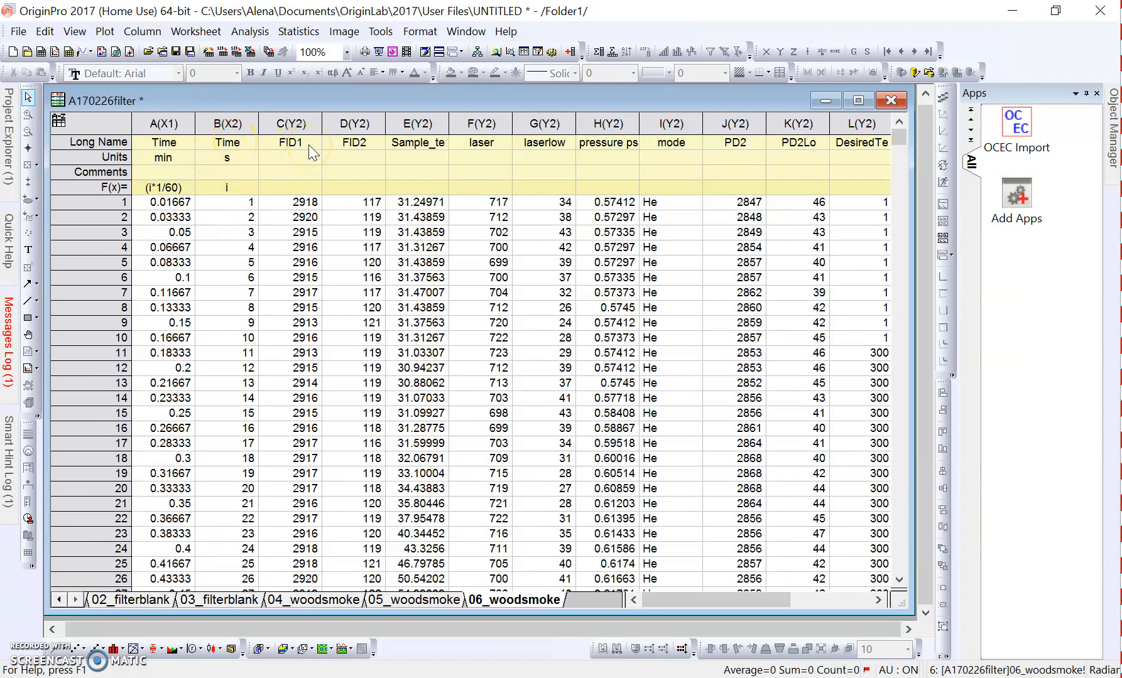
- Plot FID1 against Time (s) from sheet 06_woodsmoke as a line graph
{"action": "left_click_drag", "start_coordinate": [228, 119], "coordinate": [281, 116]}
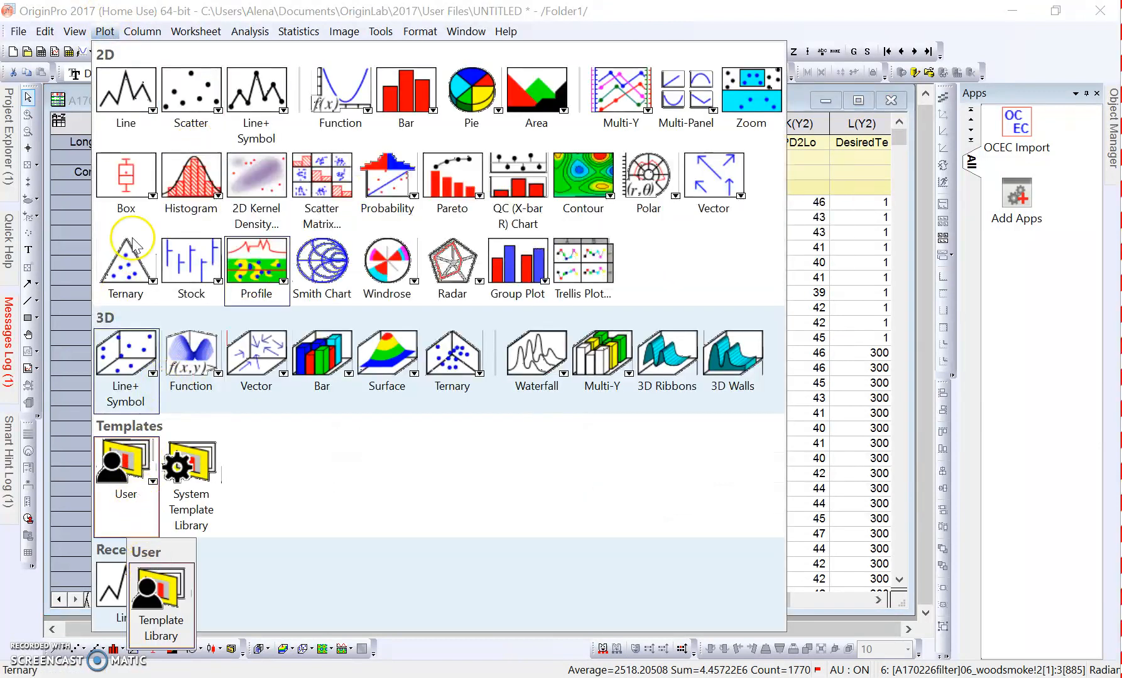
{"action": "mouse_move", "coordinate": [121, 99]}
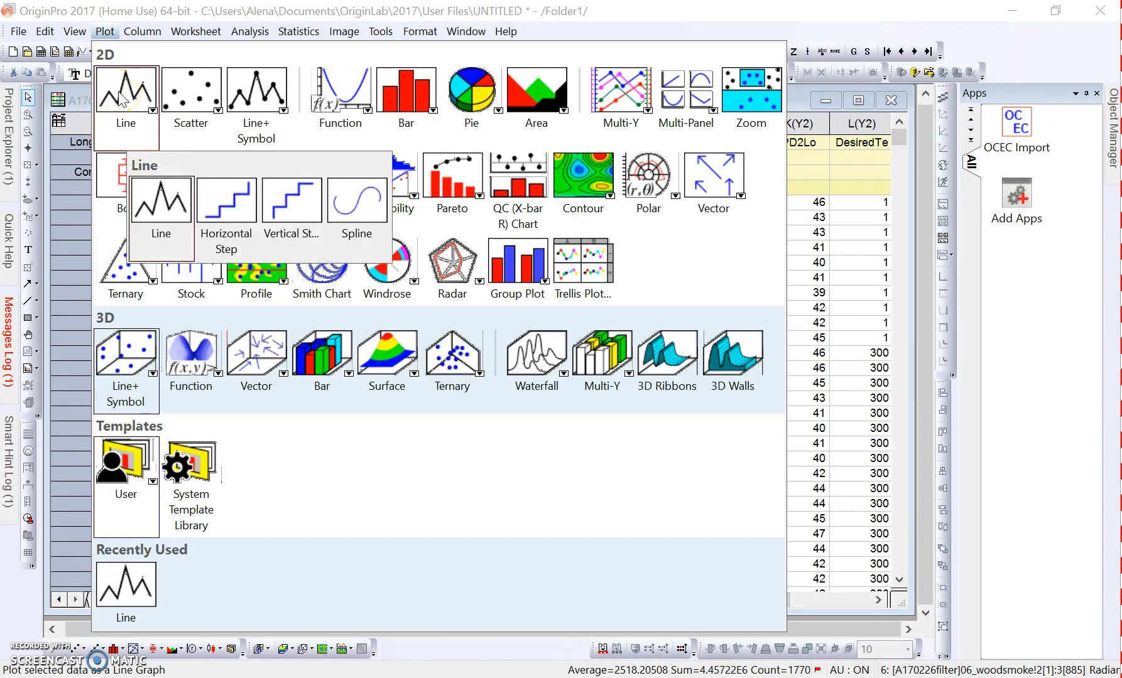
{"action": "left_click", "coordinate": [161, 202]}
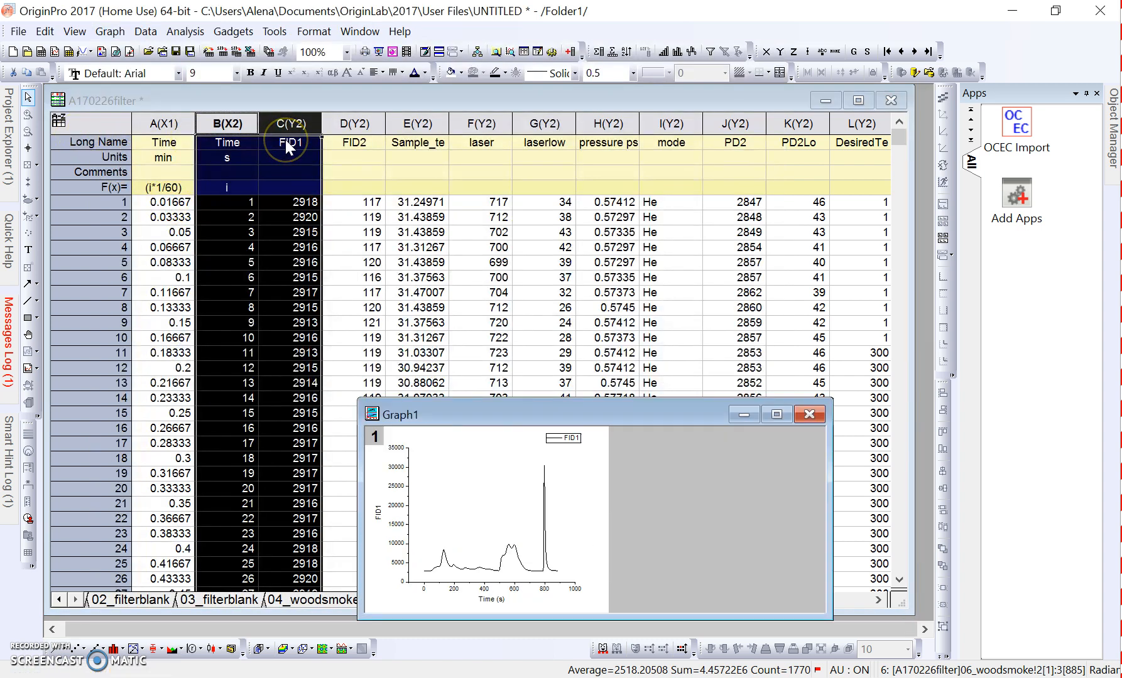
- View the FID1 graph at full size, restore its window and minimize it
{"action": "left_click", "coordinate": [767, 416]}
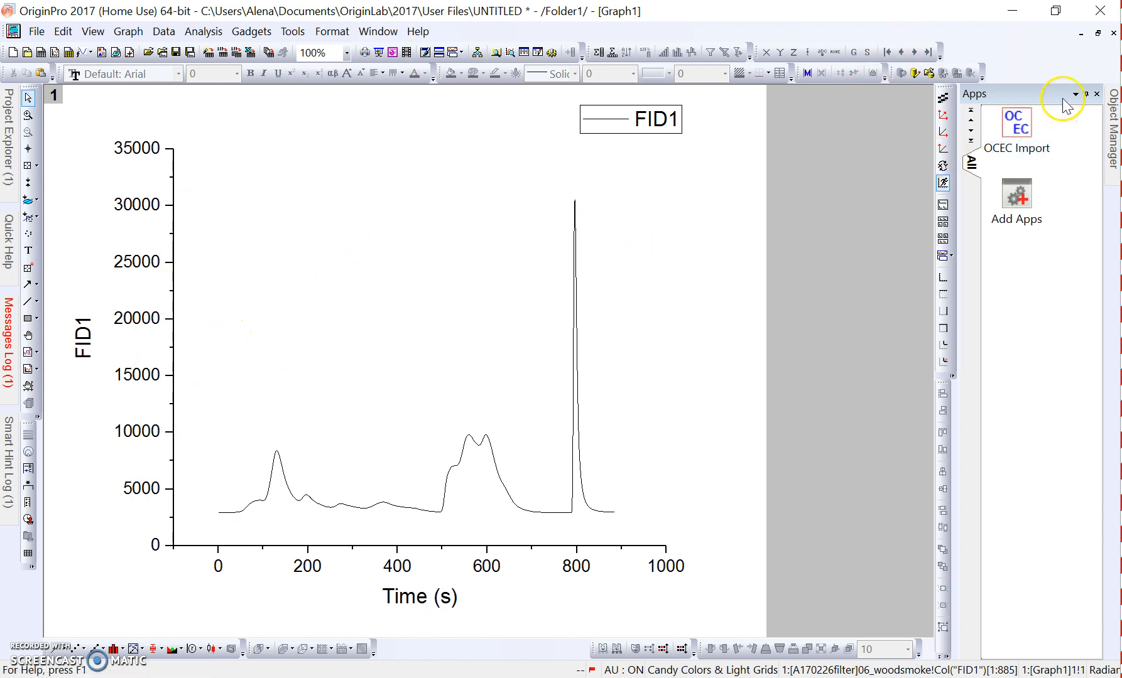
{"action": "left_click", "coordinate": [1098, 32]}
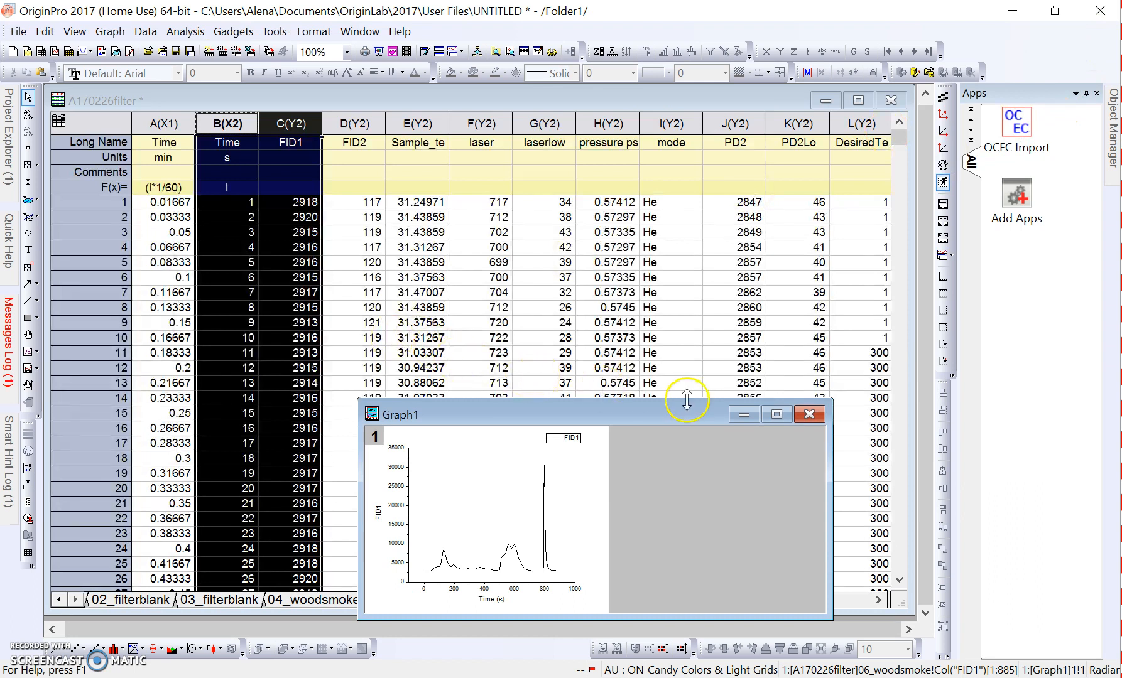
{"action": "left_click", "coordinate": [744, 414]}
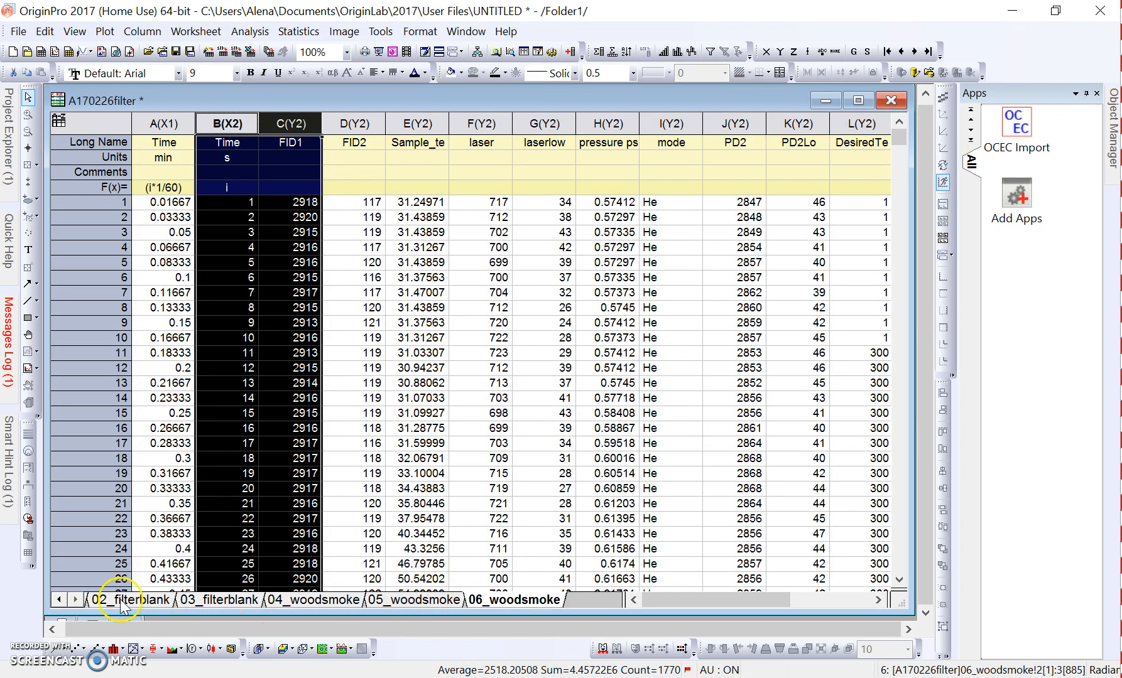
- Select the Time (s) and FID1 columns on sheet 05_woodsmoke and switch to sheet 04_woodsmoke
{"action": "left_click", "coordinate": [57, 600]}
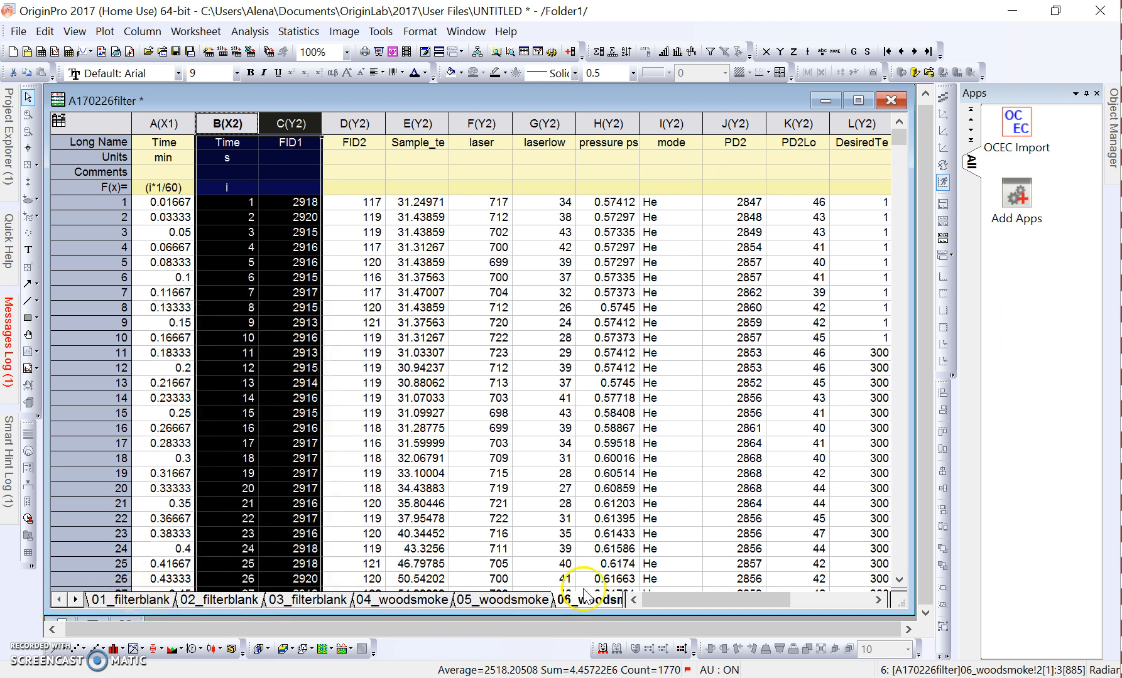
{"action": "left_click", "coordinate": [76, 600]}
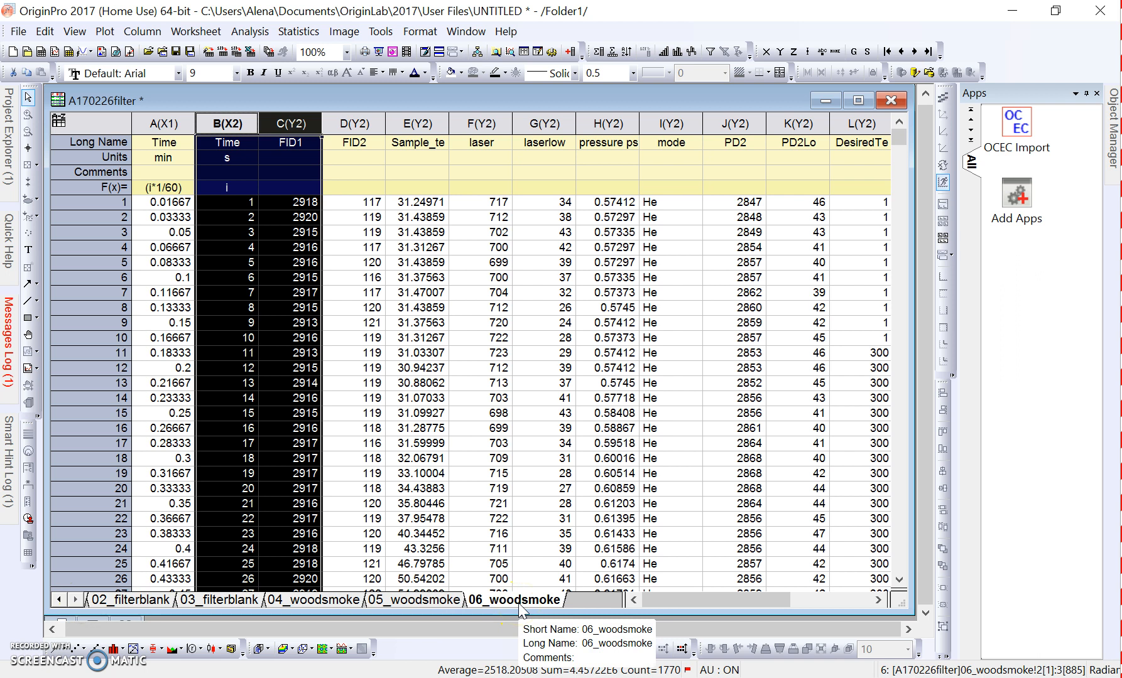
{"action": "left_click", "coordinate": [434, 600]}
{"action": "left_click_drag", "start_coordinate": [233, 119], "coordinate": [292, 120]}
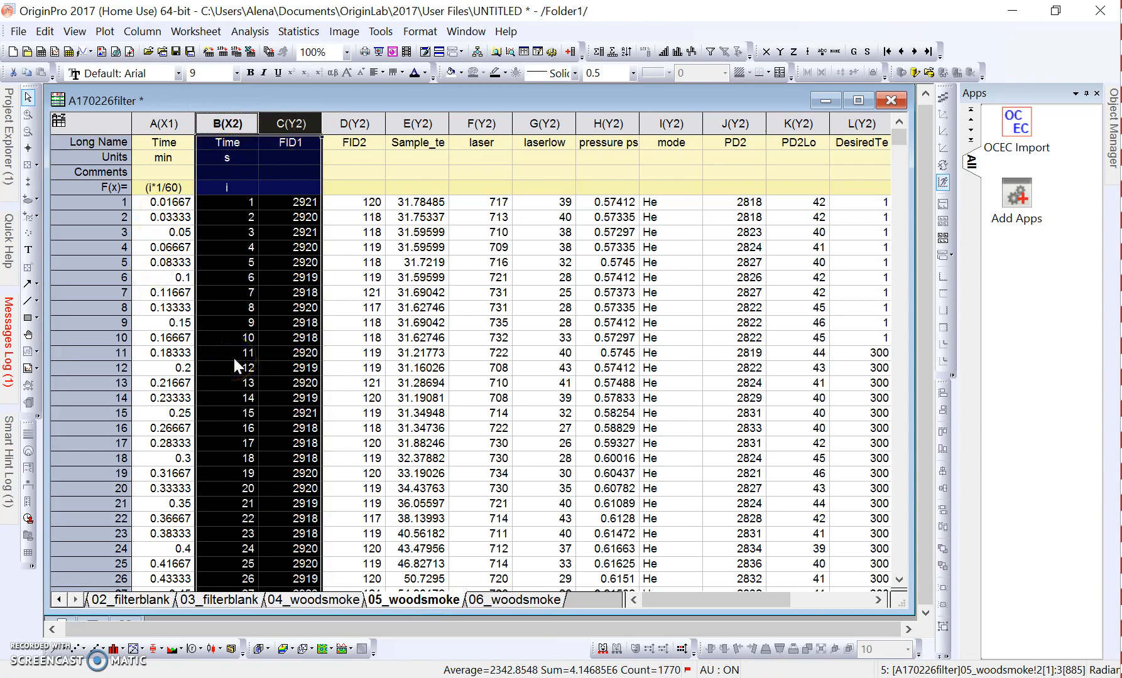
{"action": "left_click", "coordinate": [317, 601]}
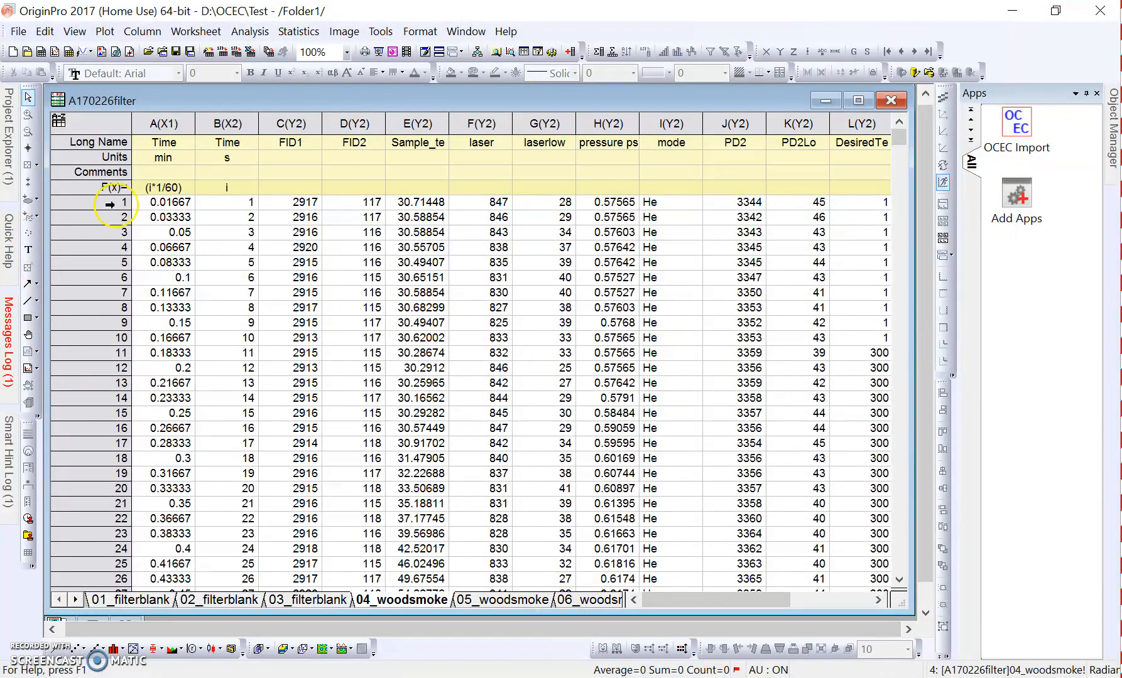
- Bring back the minimized Graph1 window from the project's contents, move it over the worksheet and minimize it again
{"action": "mouse_move", "coordinate": [9, 144]}
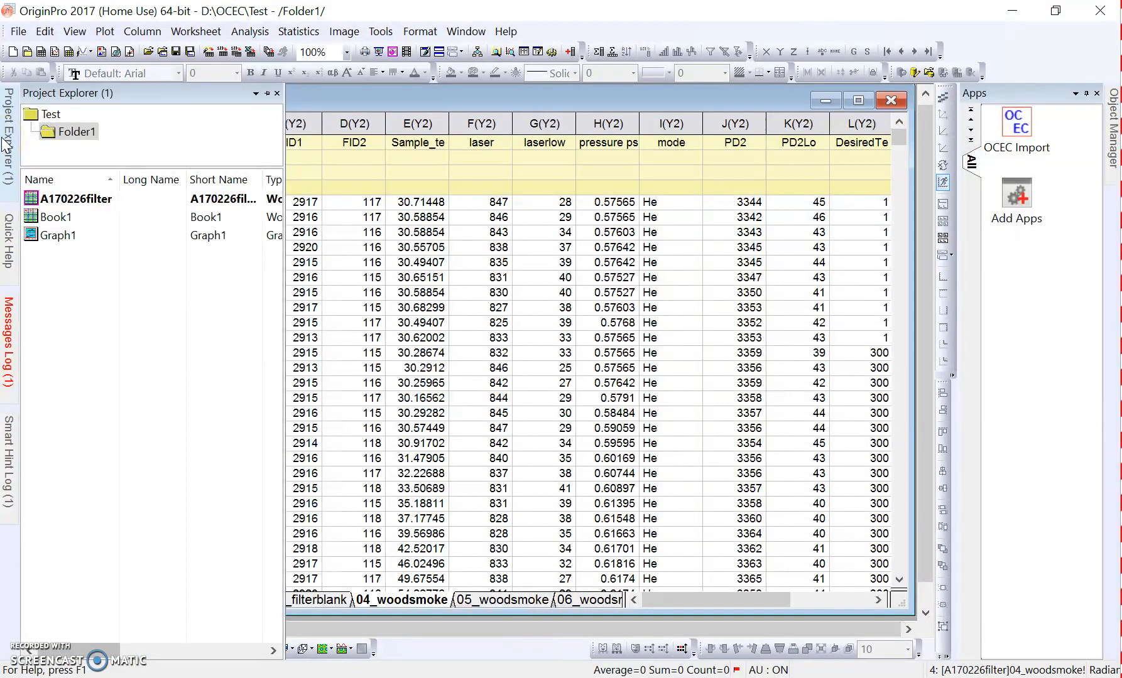
{"action": "double_click", "coordinate": [86, 236]}
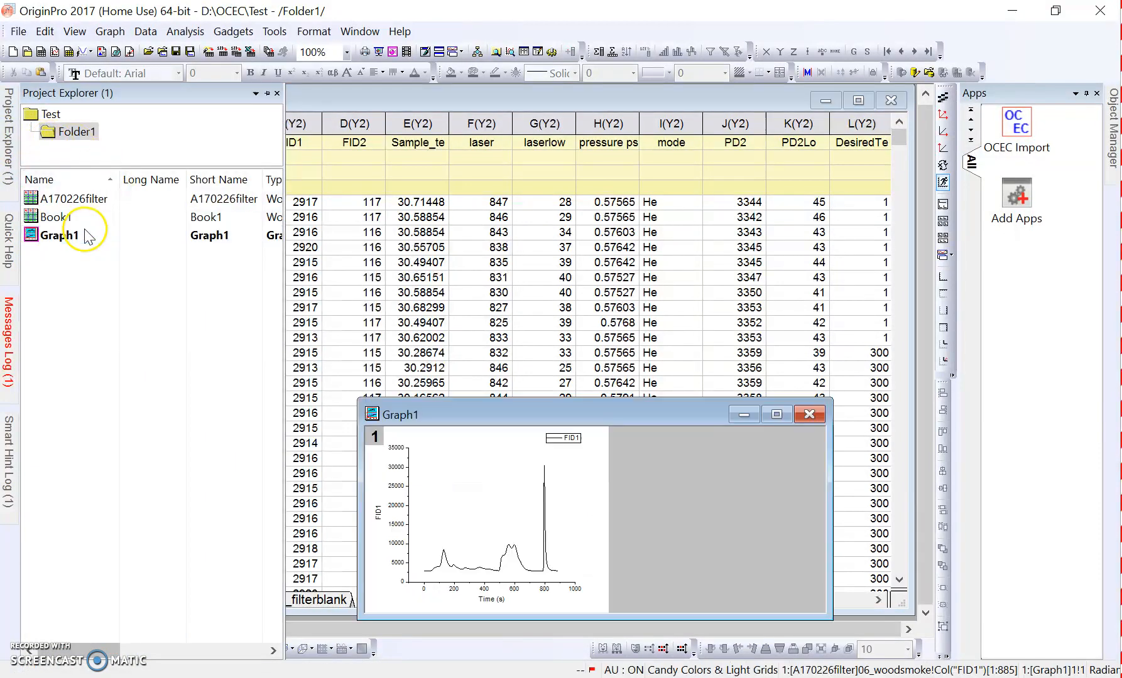
{"action": "left_click_drag", "start_coordinate": [683, 409], "coordinate": [609, 299]}
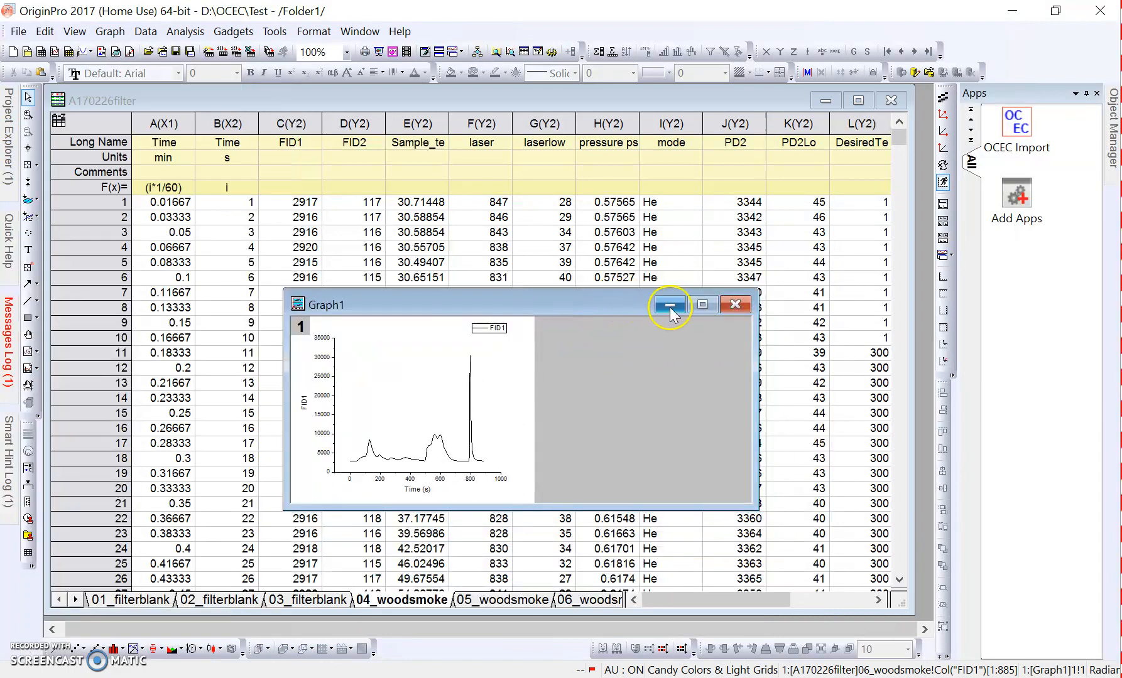
{"action": "left_click", "coordinate": [682, 306]}
- Hide the A170226filter workbook and show it again from the project's contents
{"action": "mouse_move", "coordinate": [12, 156]}
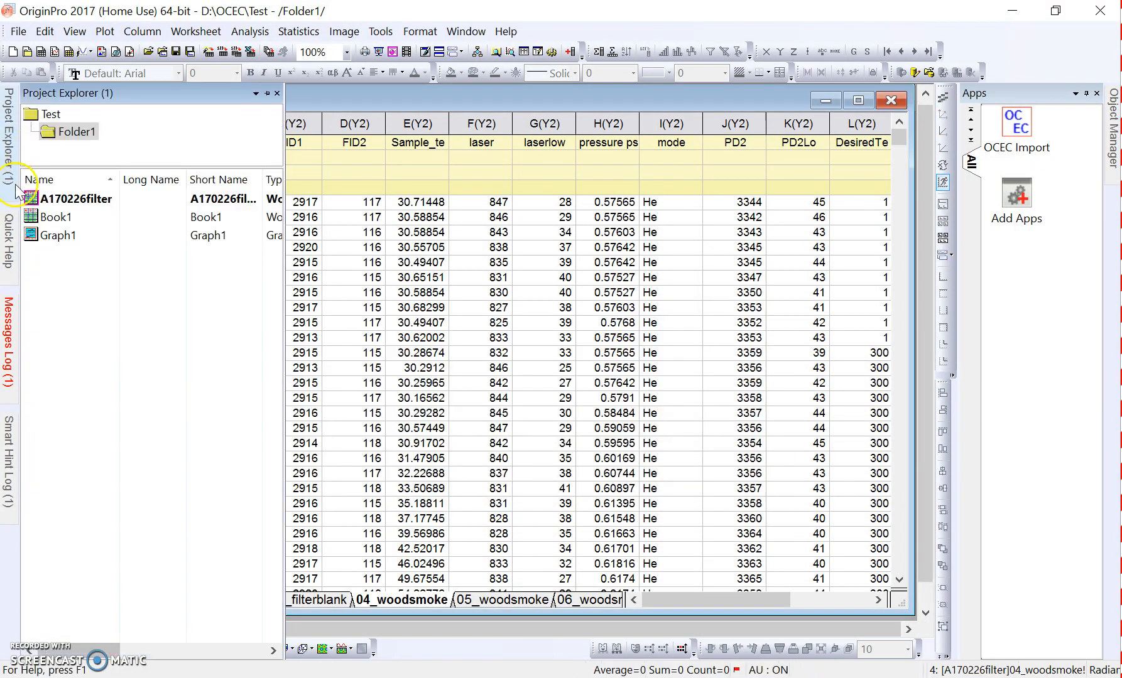
{"action": "double_click", "coordinate": [80, 200]}
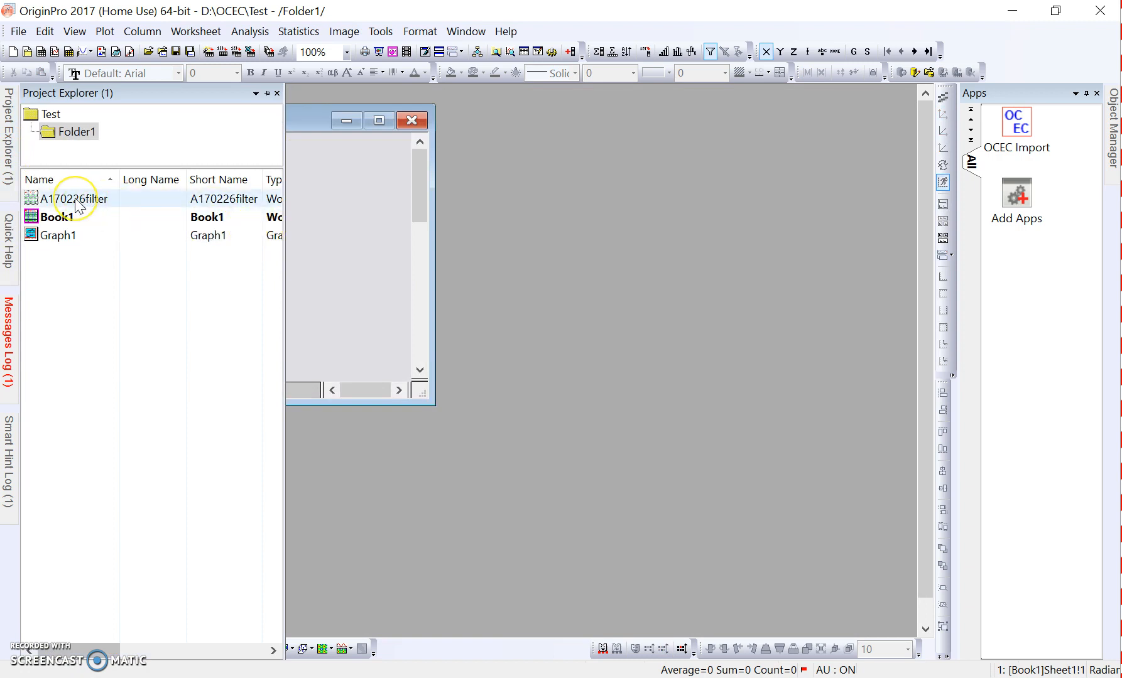
{"action": "double_click", "coordinate": [76, 199]}
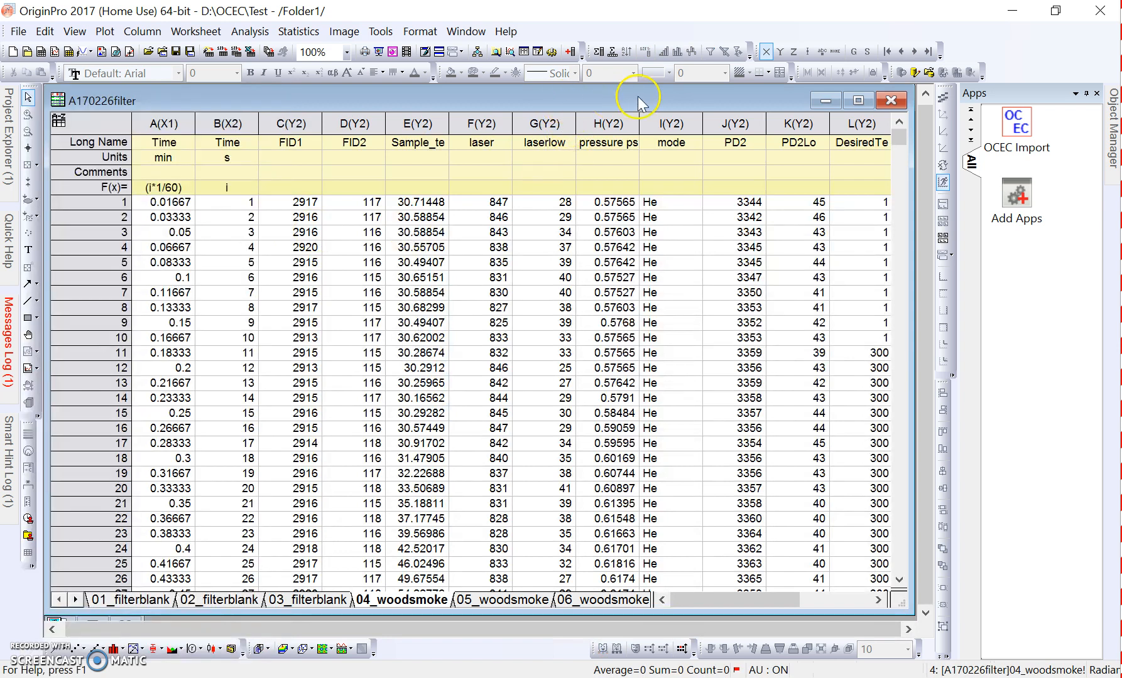
- Start saving the project with Save Project As, choosing the OCEC folder on USB Drive (D:) as its location
{"action": "left_click", "coordinate": [20, 32]}
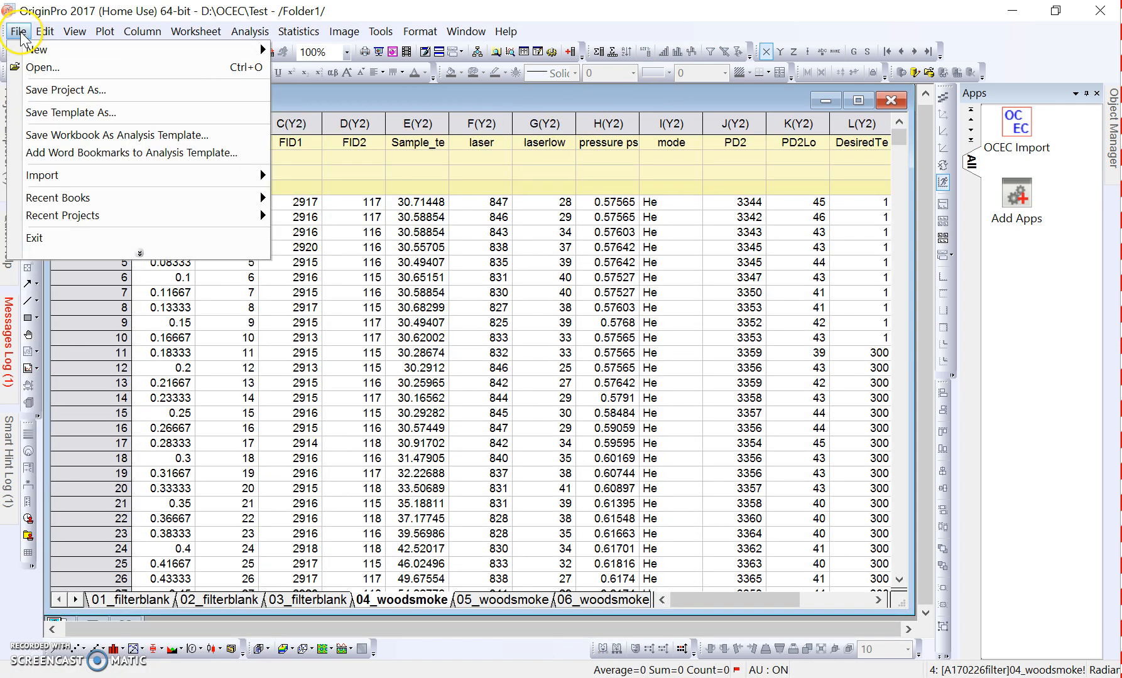
{"action": "left_click", "coordinate": [50, 94]}
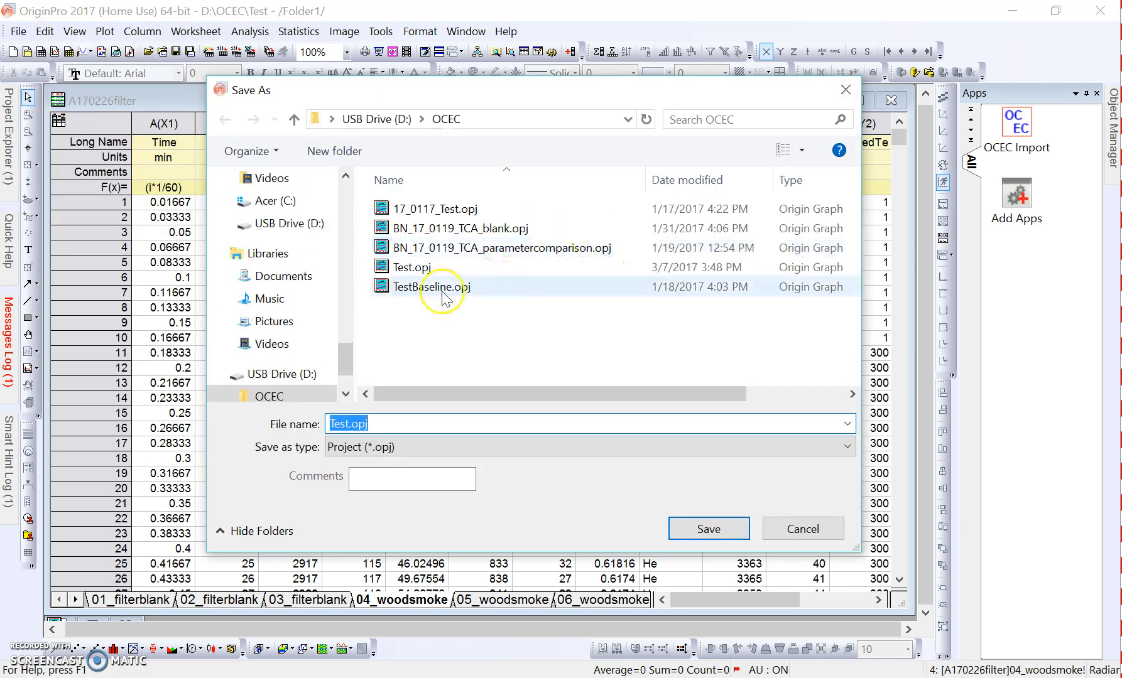
{"action": "left_click_drag", "start_coordinate": [346, 365], "coordinate": [346, 373]}
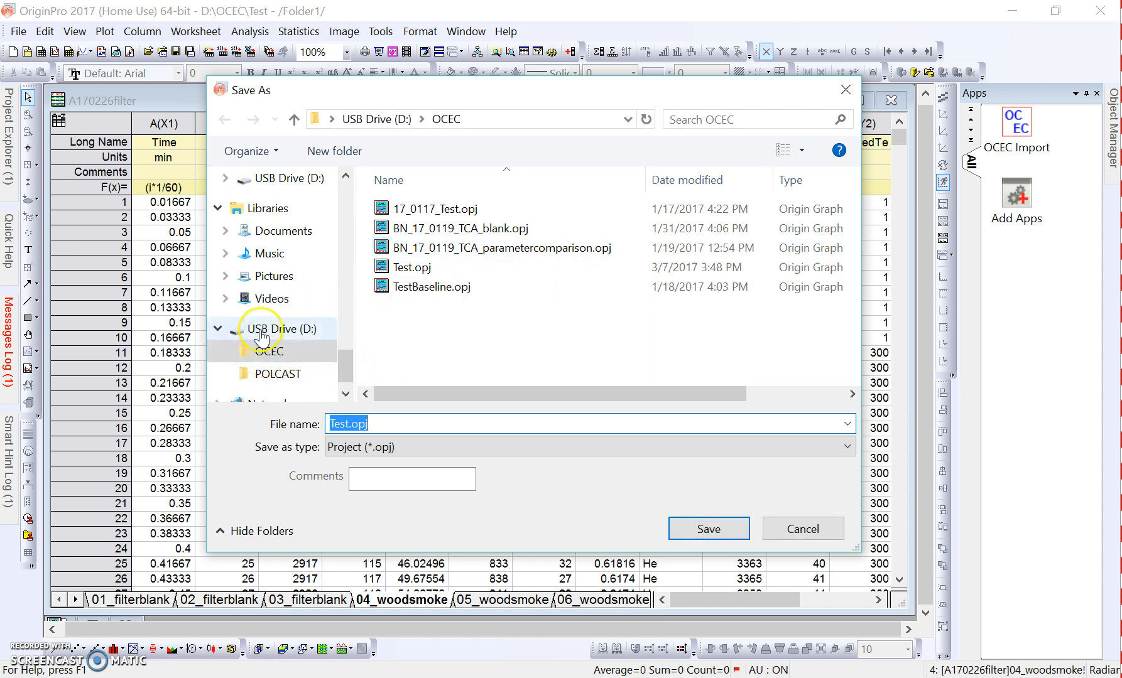
{"action": "left_click", "coordinate": [271, 355]}
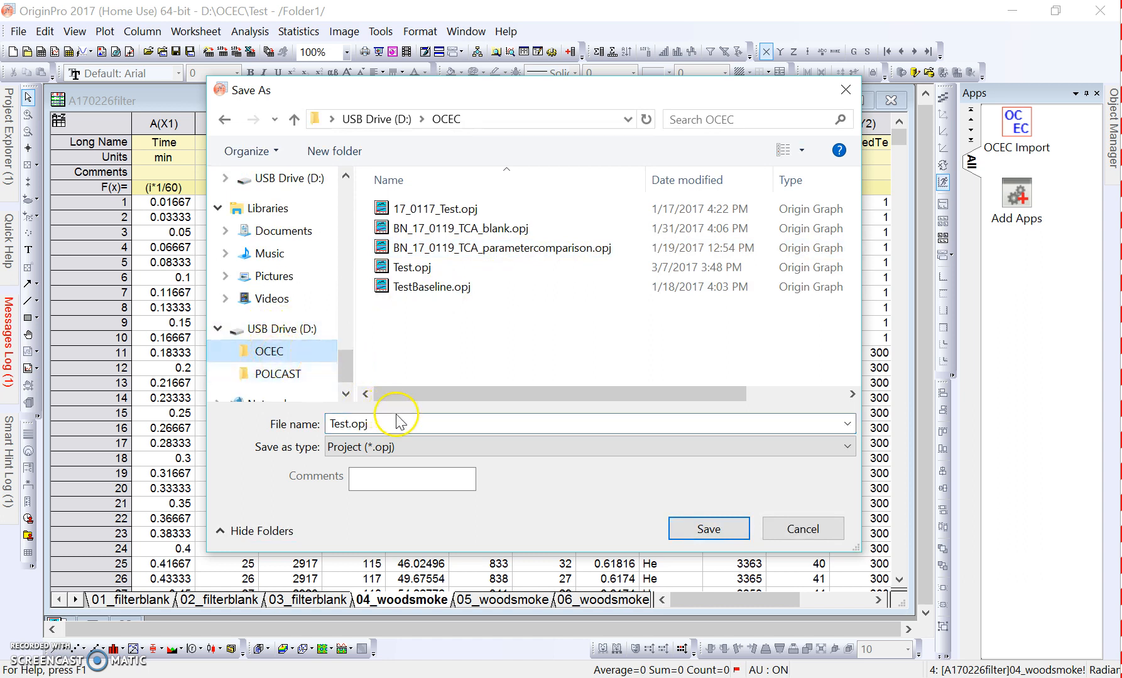